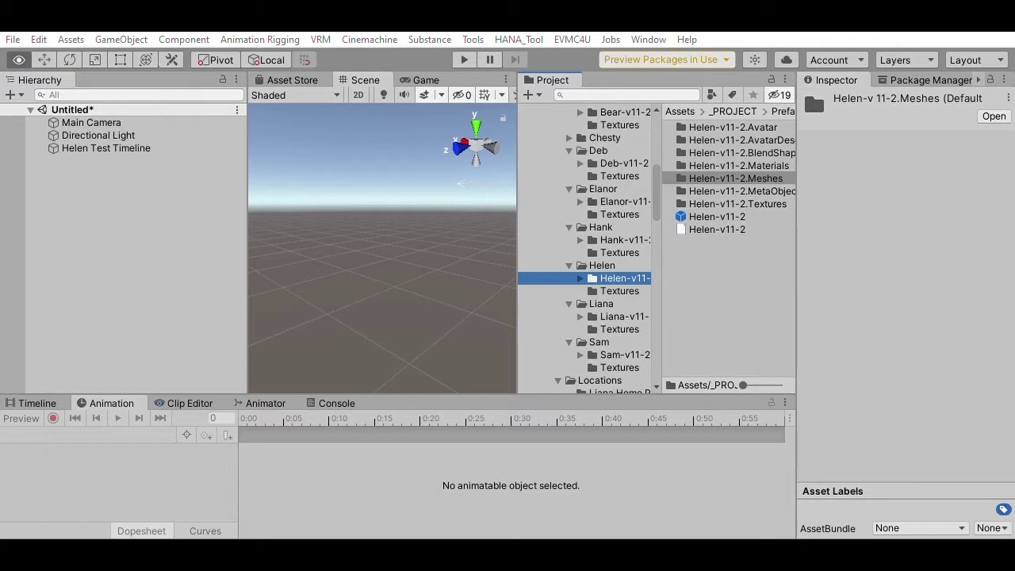
# Preview the Helen-v11-2 character prefab from the front and add it to the Hierarchy
pyautogui.press('w')
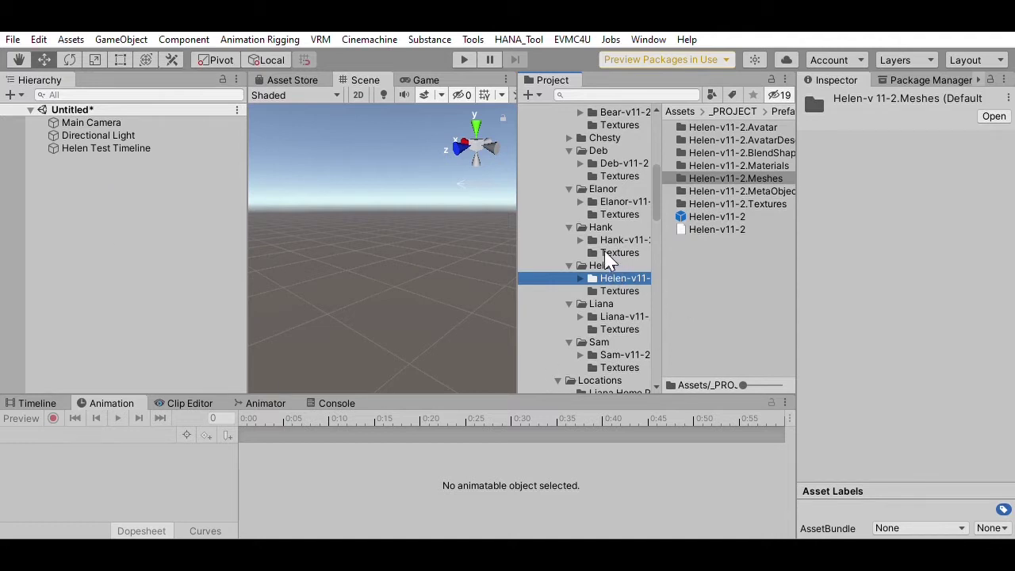
pyautogui.click(618, 278)
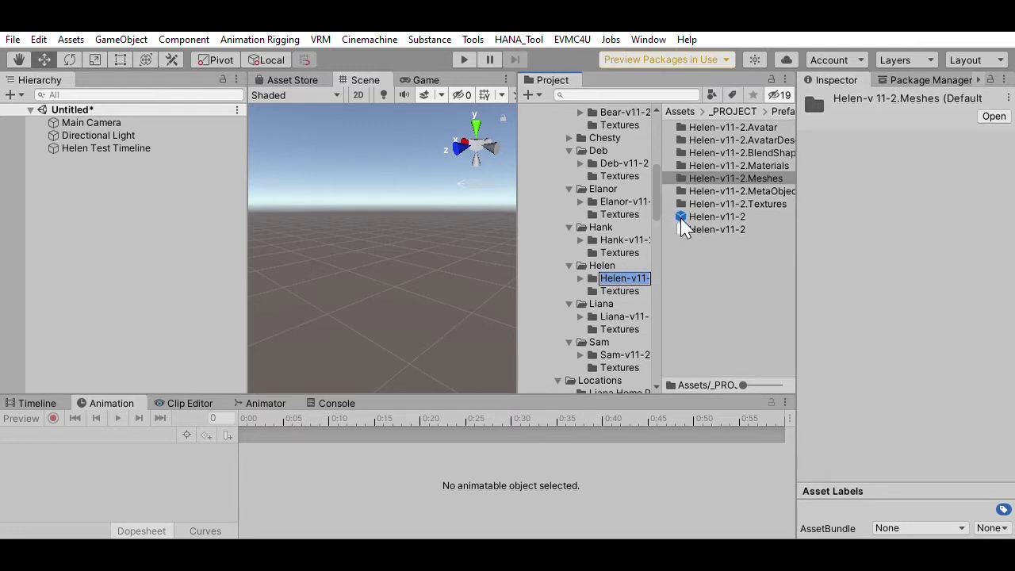
pyautogui.click(708, 229)
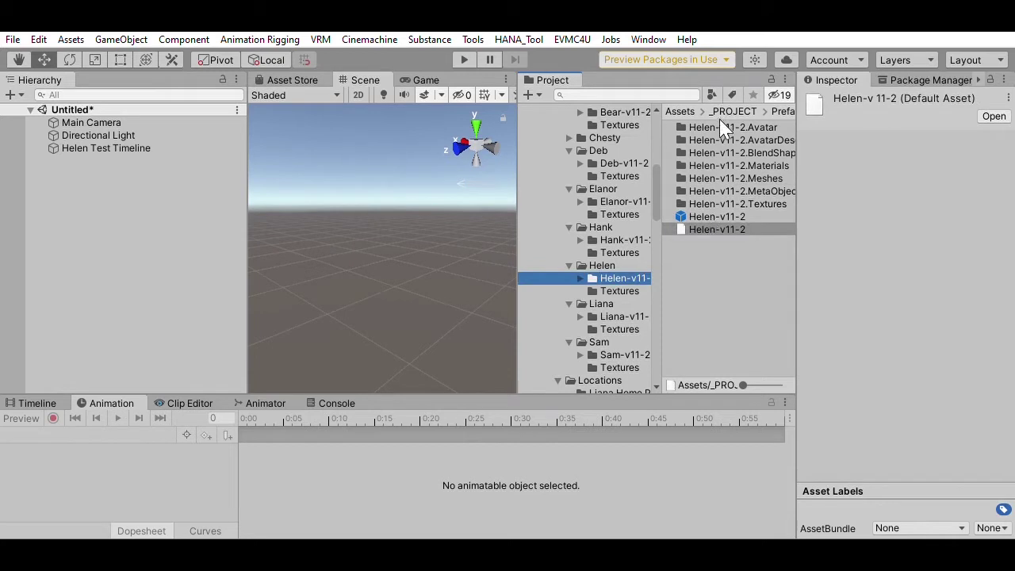
pyautogui.click(711, 212)
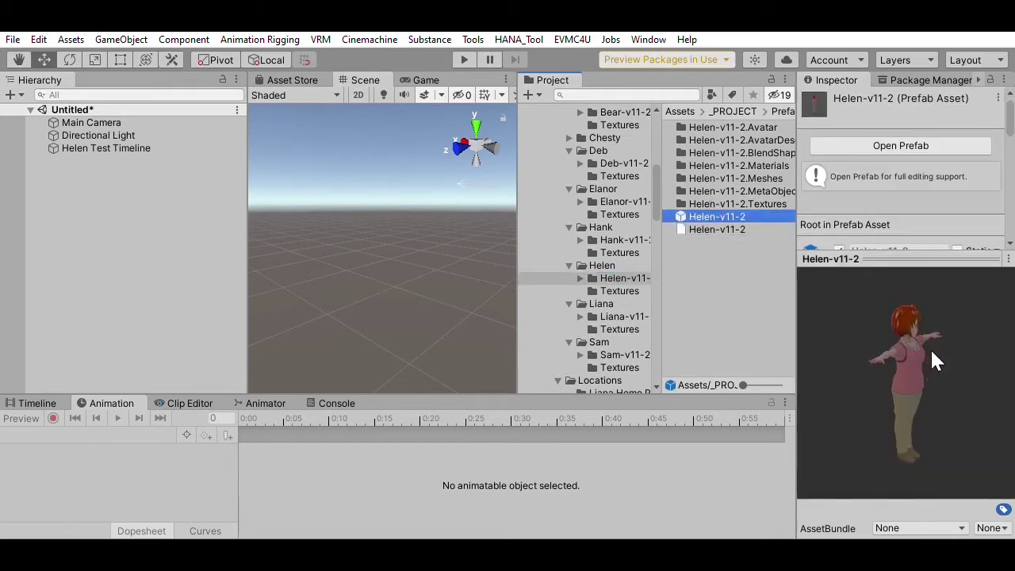
pyautogui.moveTo(935, 361); pyautogui.dragTo(808, 319)
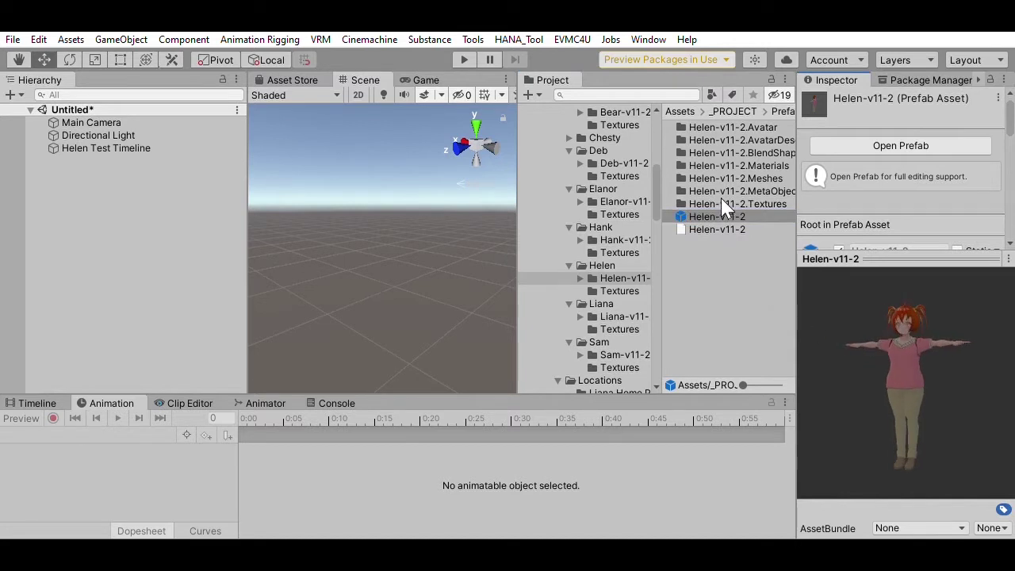
pyautogui.moveTo(725, 207); pyautogui.dragTo(91, 194)
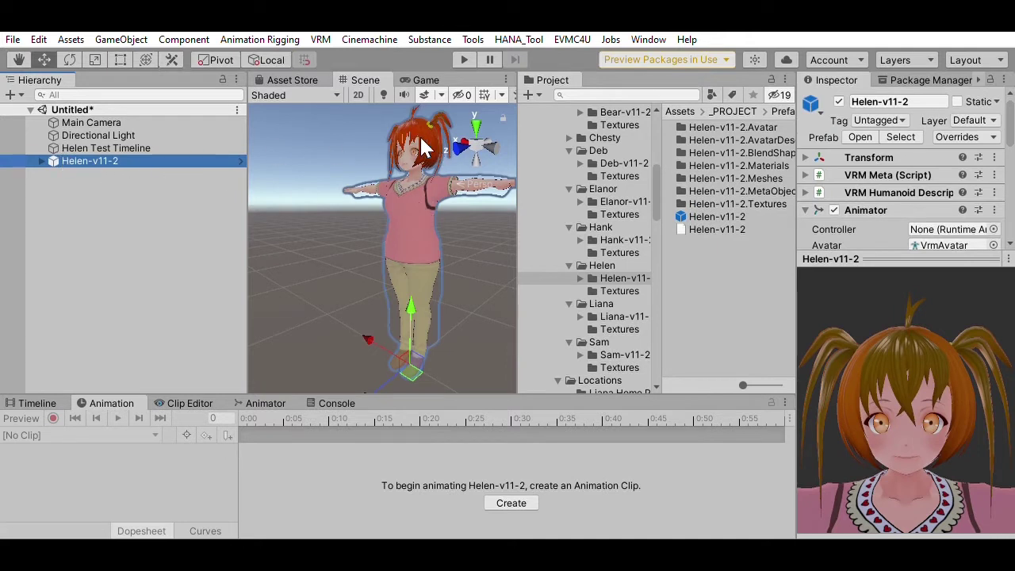
# Expand Helen-v11-2, test a Face blend shape, then inspect the Body mesh and Root bones
pyautogui.click(41, 161)
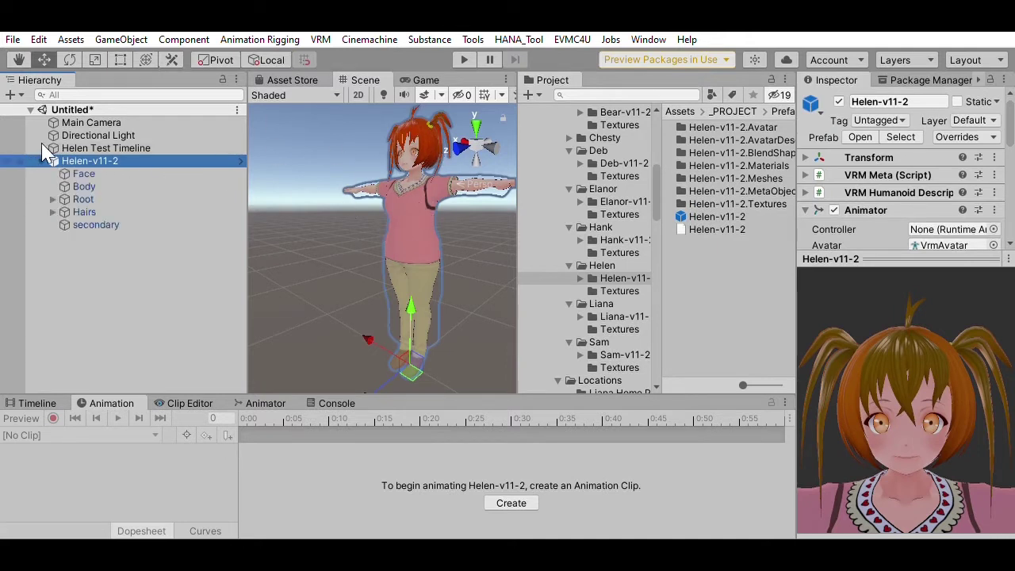
pyautogui.click(91, 174)
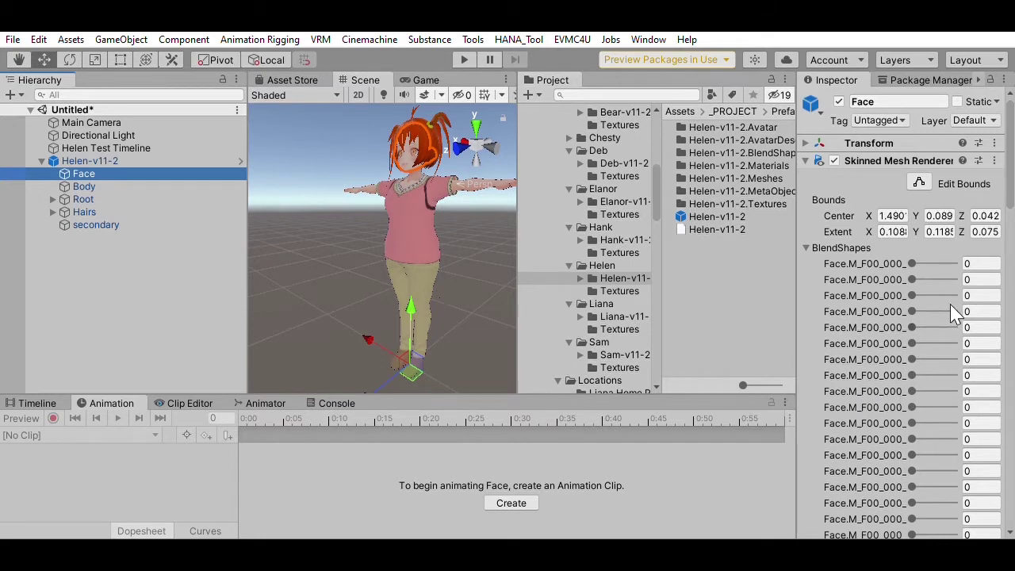
pyautogui.moveTo(912, 263)
pyautogui.mouseDown()
pyautogui.moveTo(1001, 255)
pyautogui.moveTo(831, 246)
pyautogui.mouseUp()
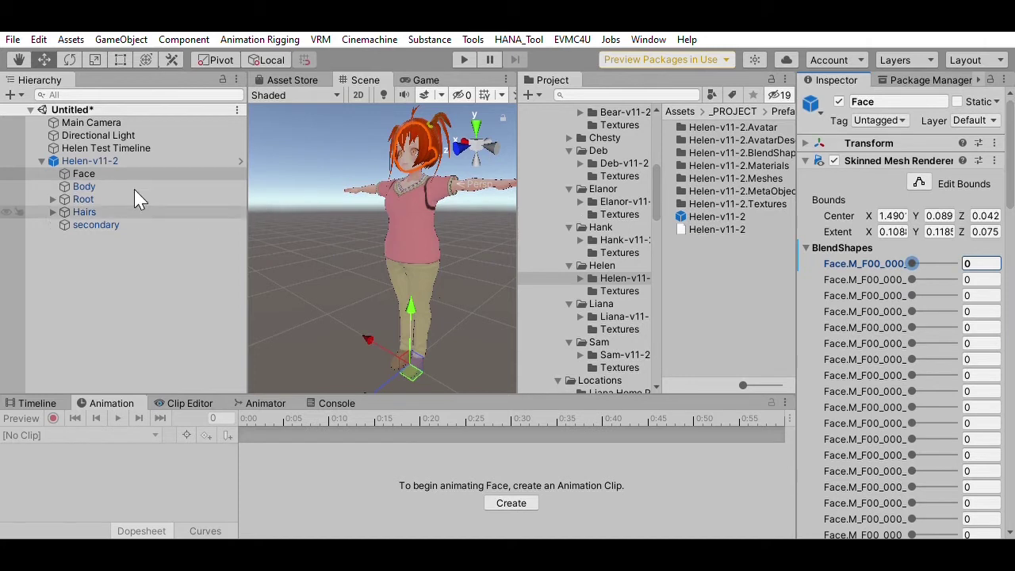
pyautogui.click(79, 186)
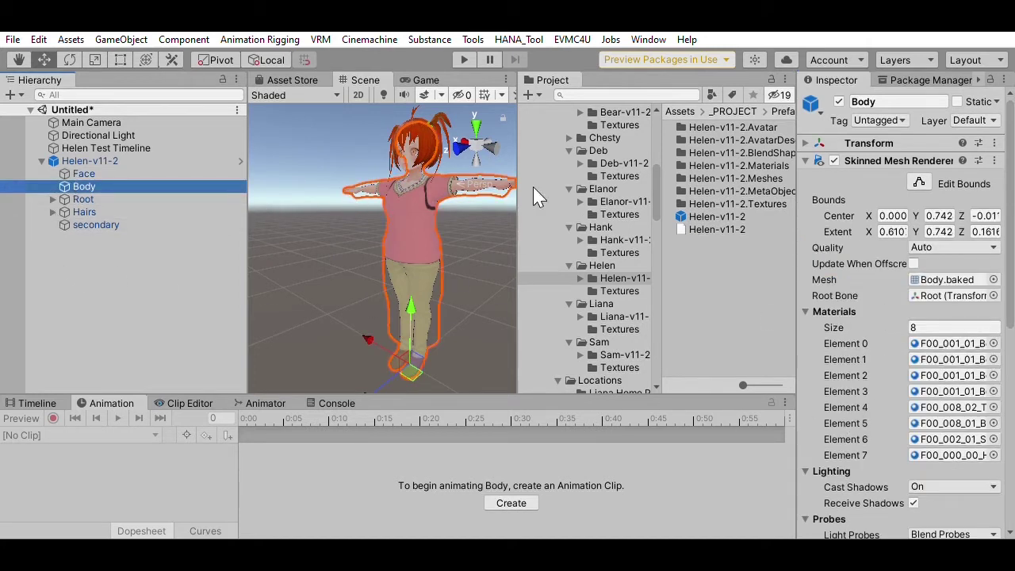
pyautogui.click(52, 199)
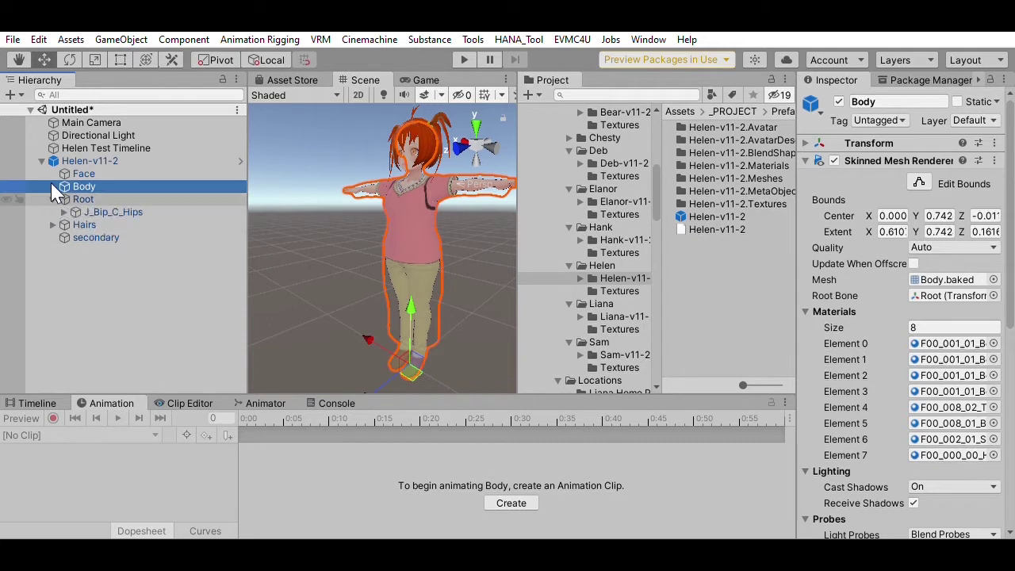
# Unfold the hips, spine, chest, neck and left arm bones, selecting the J_Bip_C_Head bone
pyautogui.click(70, 199)
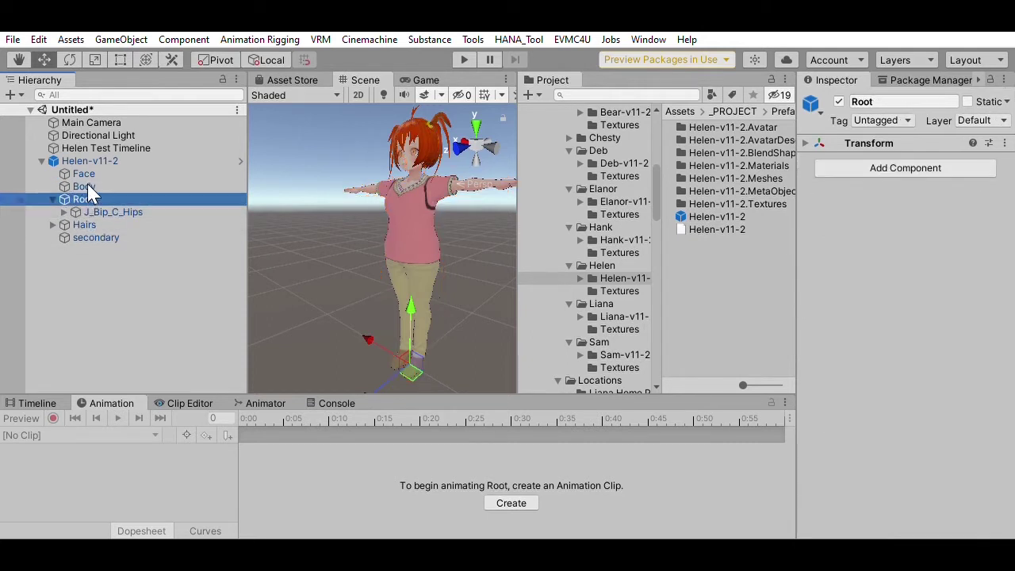
pyautogui.click(63, 212)
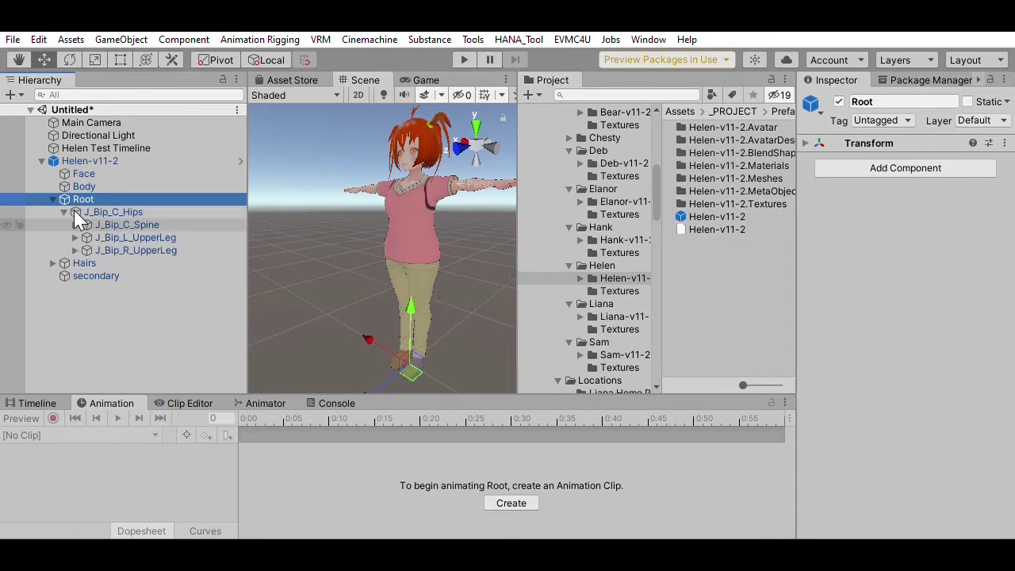
pyautogui.click(75, 225)
pyautogui.click(85, 237)
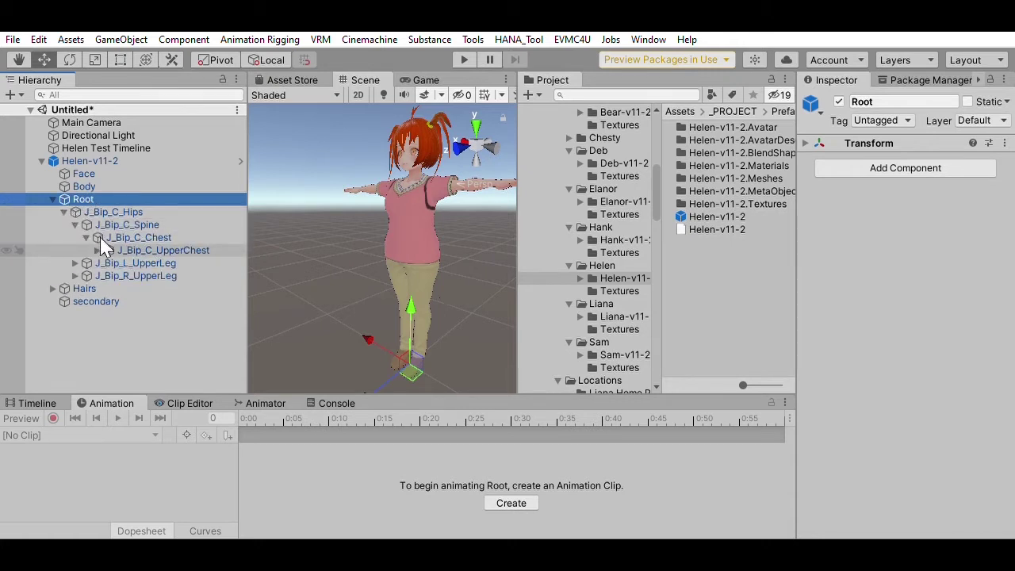
pyautogui.click(97, 250)
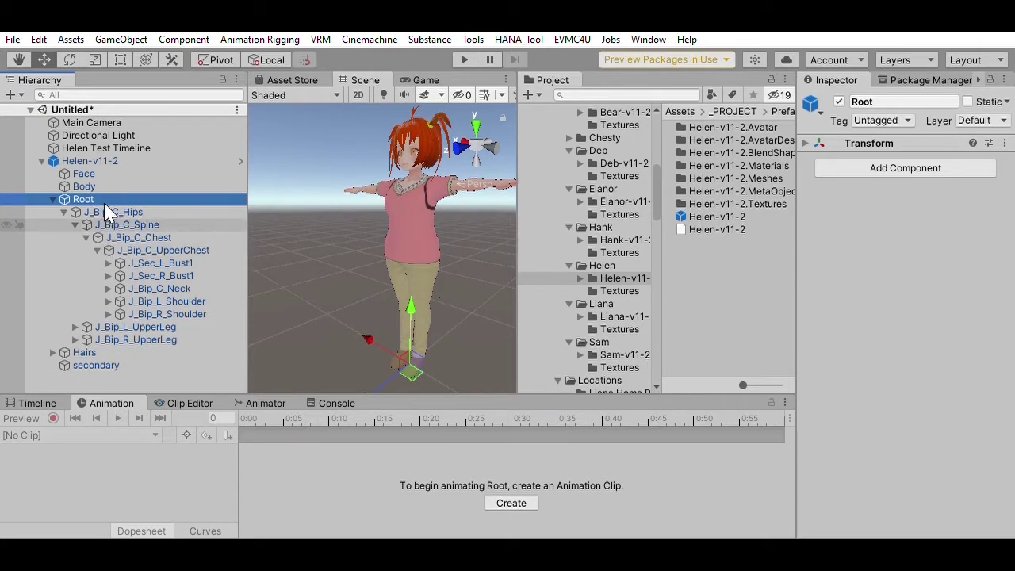
pyautogui.click(109, 289)
pyautogui.click(130, 301)
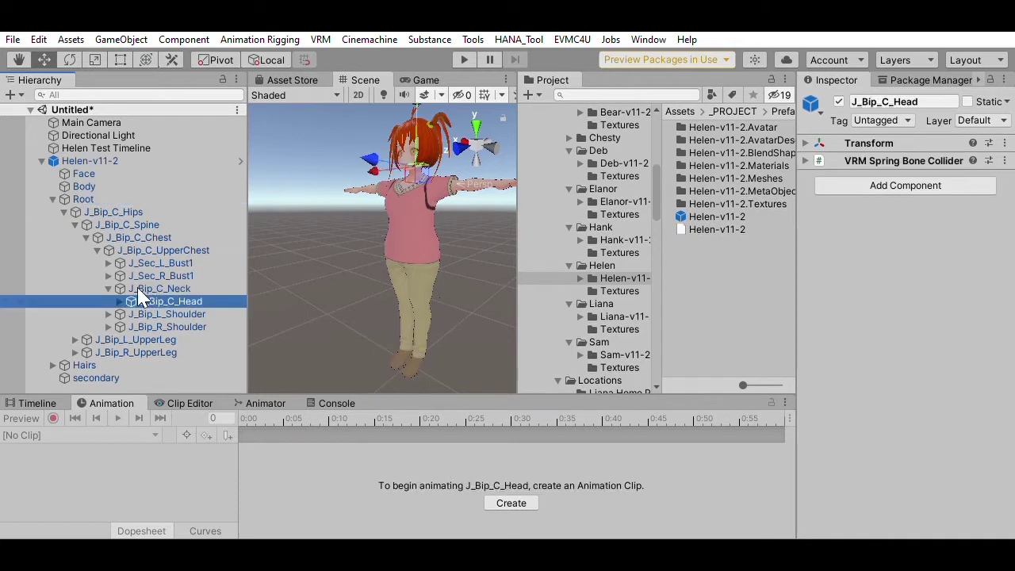
pyautogui.click(111, 315)
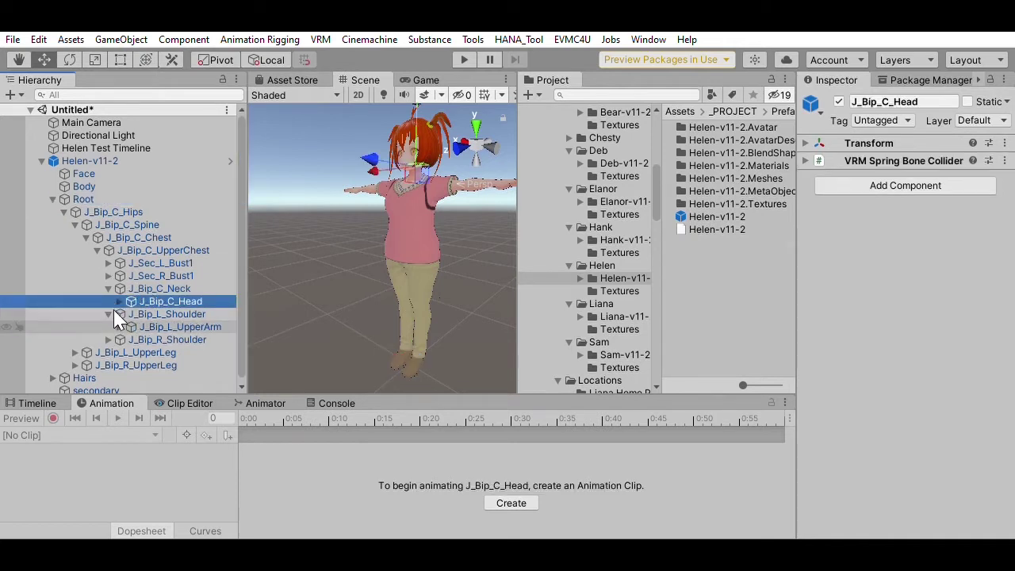
pyautogui.click(121, 326)
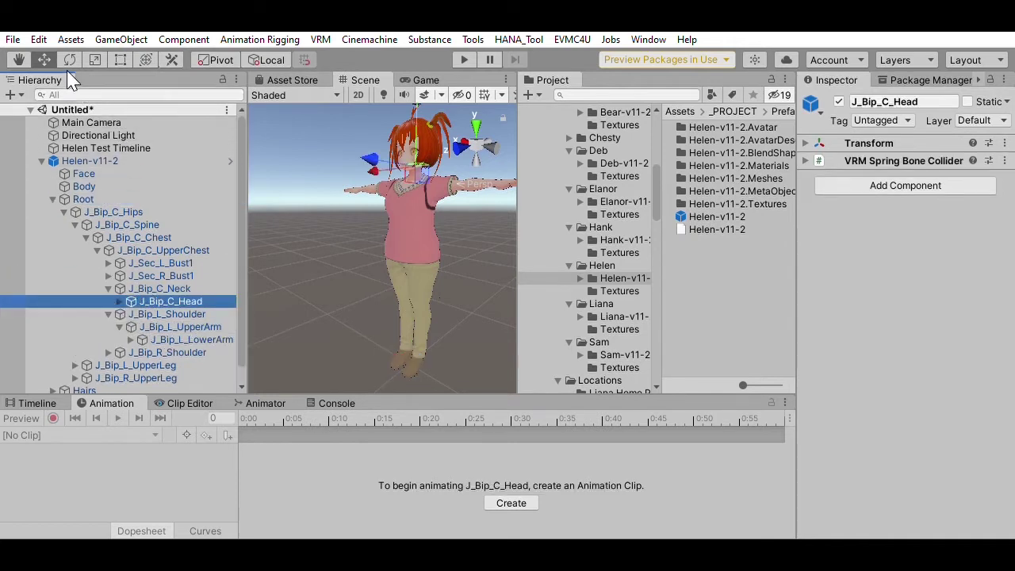
# Maximize the Hierarchy and unfold the left hand down to the index finger's end joint
pyautogui.hotkey('shift', 'space')
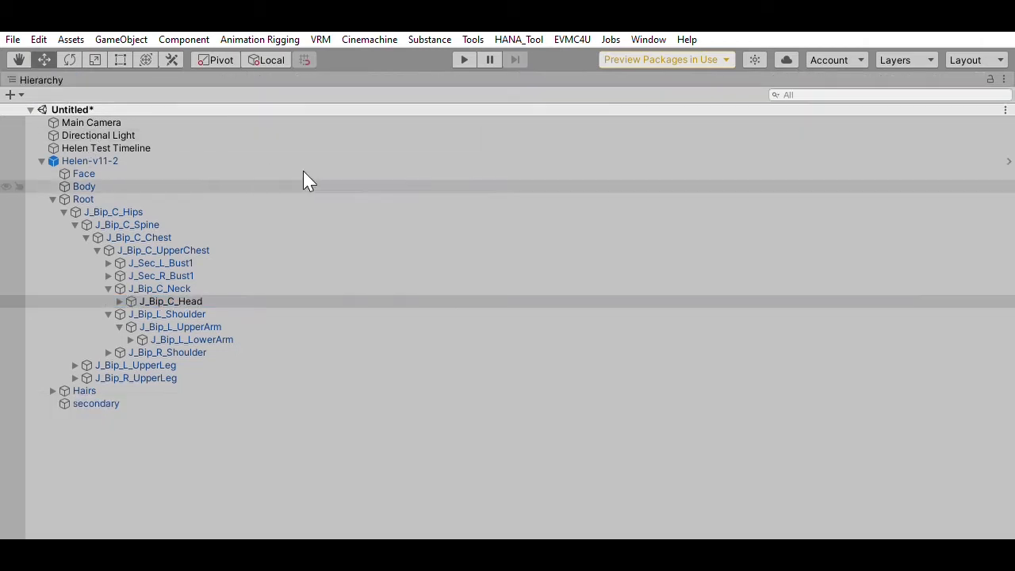
pyautogui.click(119, 301)
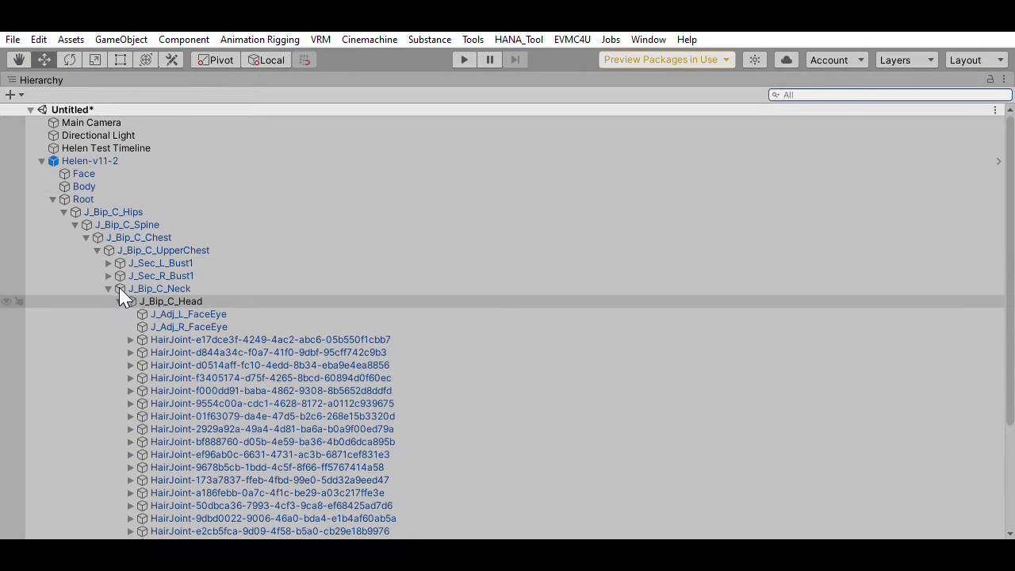
pyautogui.scroll(-2, 175, 329)
pyautogui.scroll(-3, 190, 336)
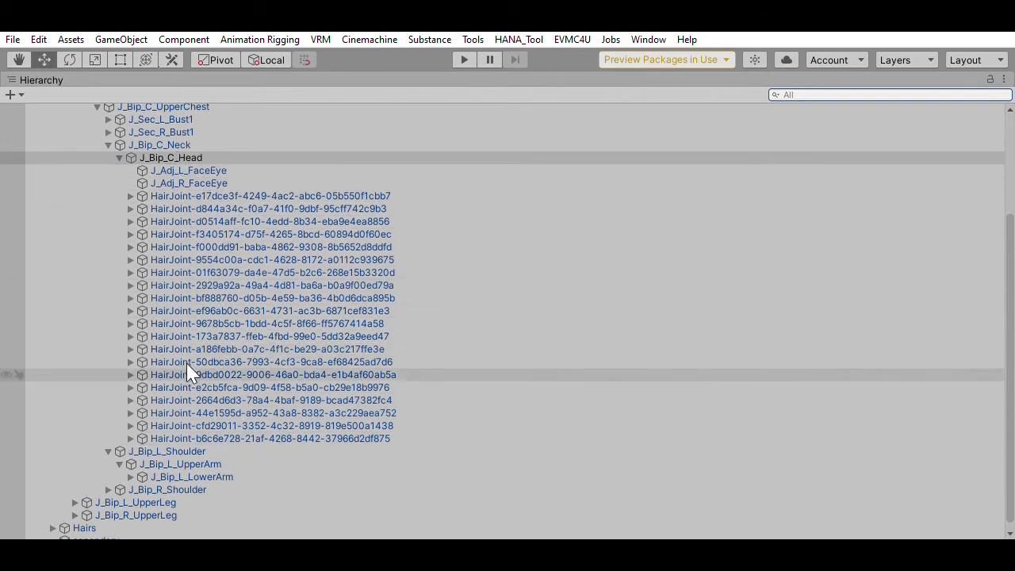
pyautogui.click(118, 157)
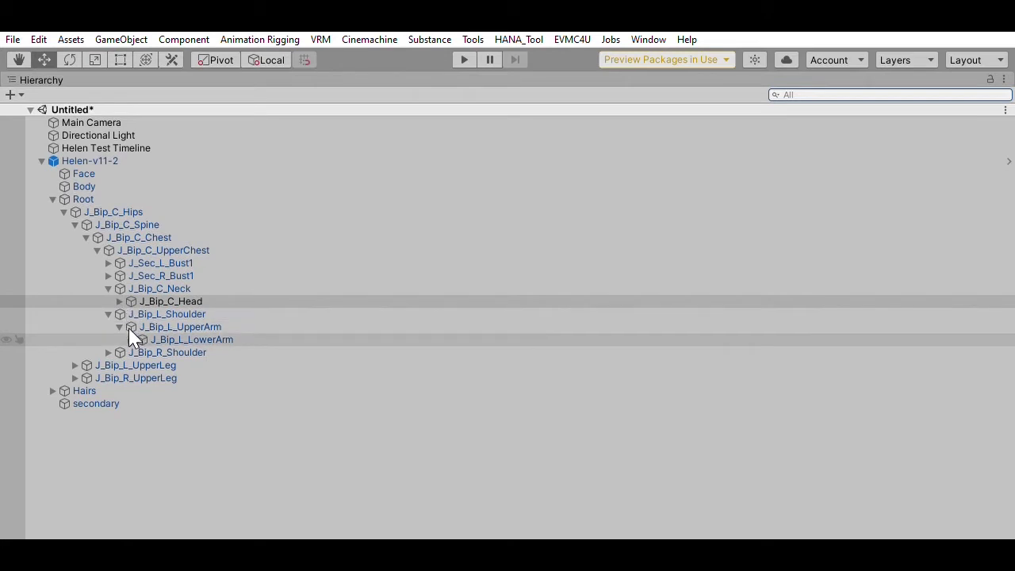
pyautogui.click(131, 340)
pyautogui.click(142, 352)
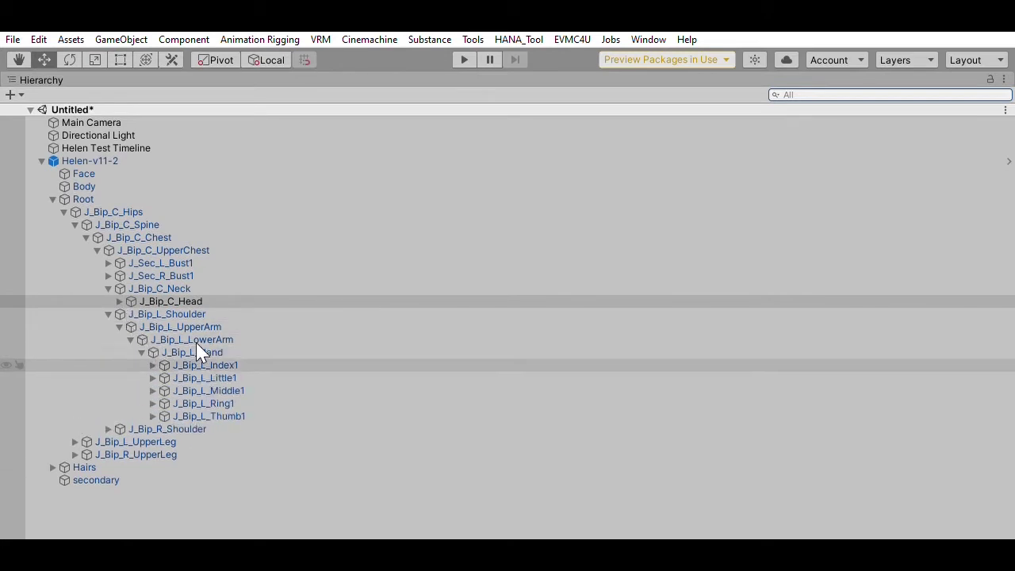
pyautogui.click(153, 364)
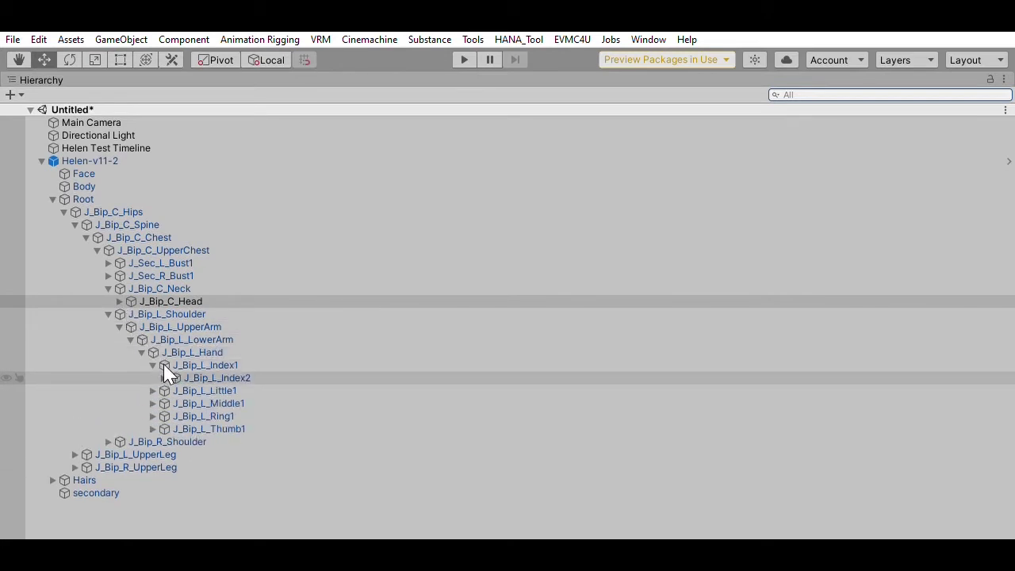
pyautogui.click(164, 378)
pyautogui.click(186, 390)
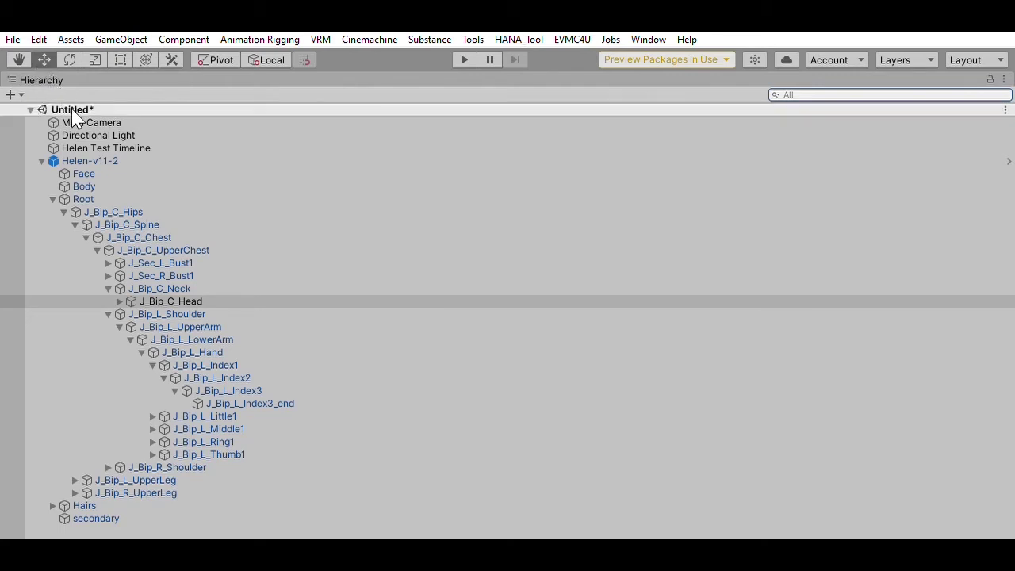
# Restore the normal layout and delete Helen-v11-2 from the scene
pyautogui.hotkey('shift', 'space')
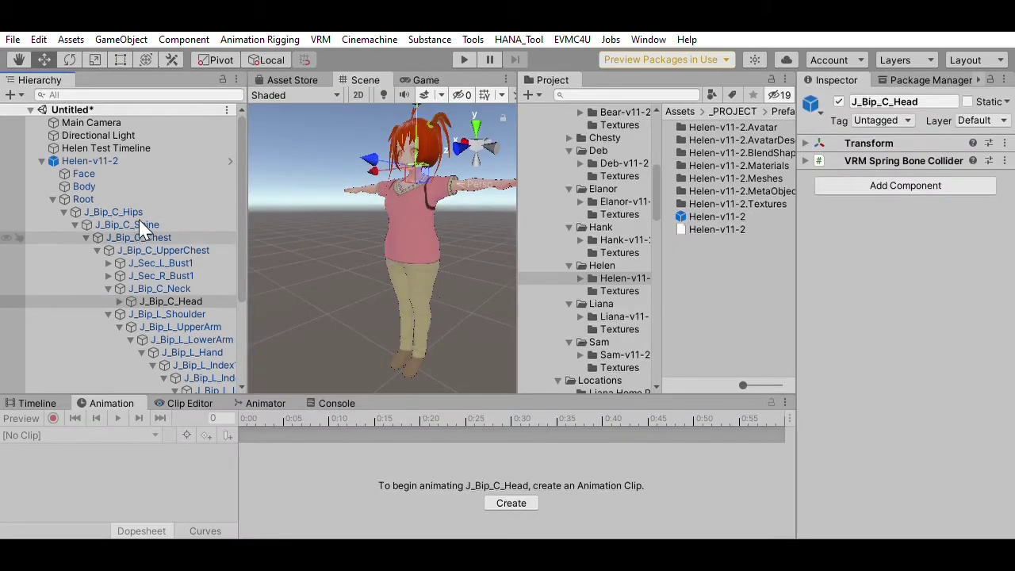
pyautogui.click(95, 157)
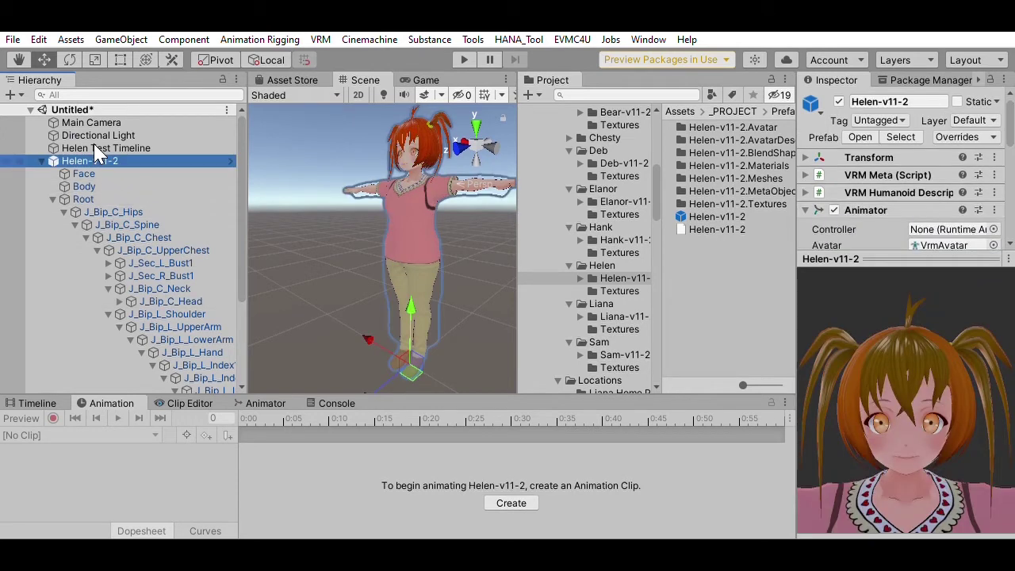
pyautogui.press('Delete')
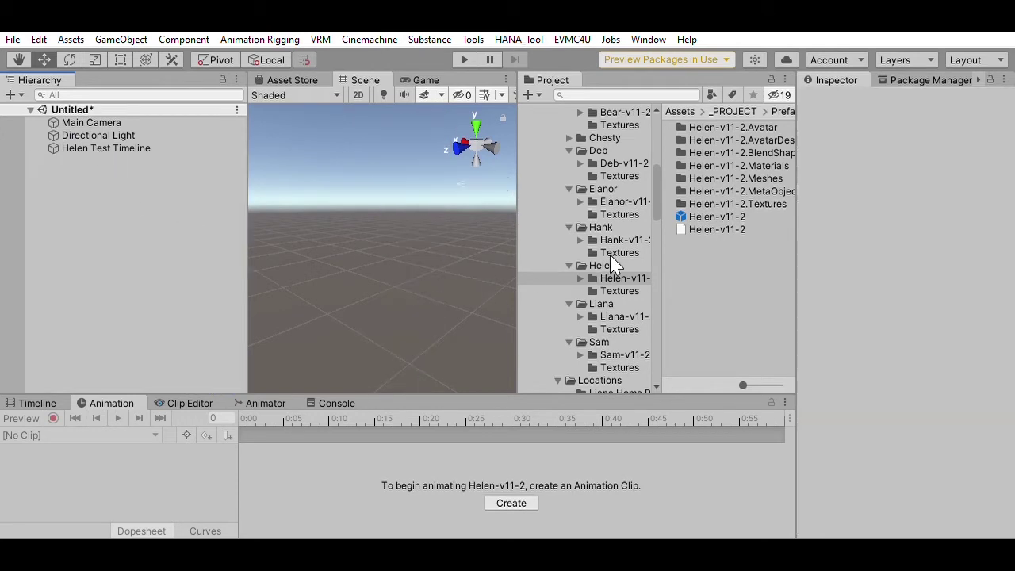
# Add the Helen-v11-2 Prefab from the Helen folder to the scene and orbit in close to inspect it
pyautogui.click(603, 265)
pyautogui.moveTo(702, 178)
pyautogui.mouseDown()
pyautogui.moveTo(466, 168)
pyautogui.moveTo(59, 178)
pyautogui.mouseUp()
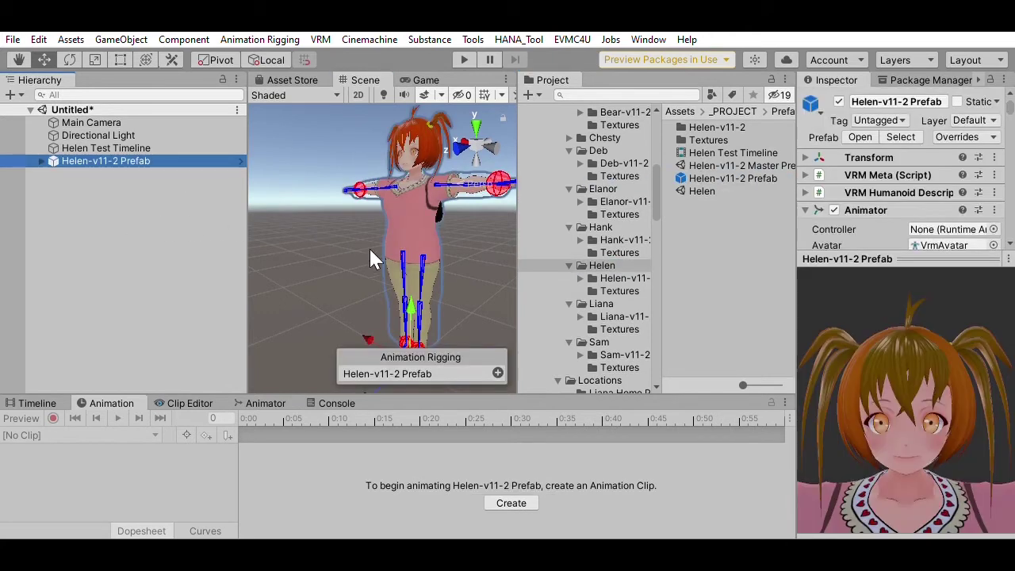
pyautogui.moveTo(374, 260)
pyautogui.mouseDown(button='right')
pyautogui.moveTo(444, 267)
pyautogui.moveTo(379, 255)
pyautogui.mouseUp(button='right')
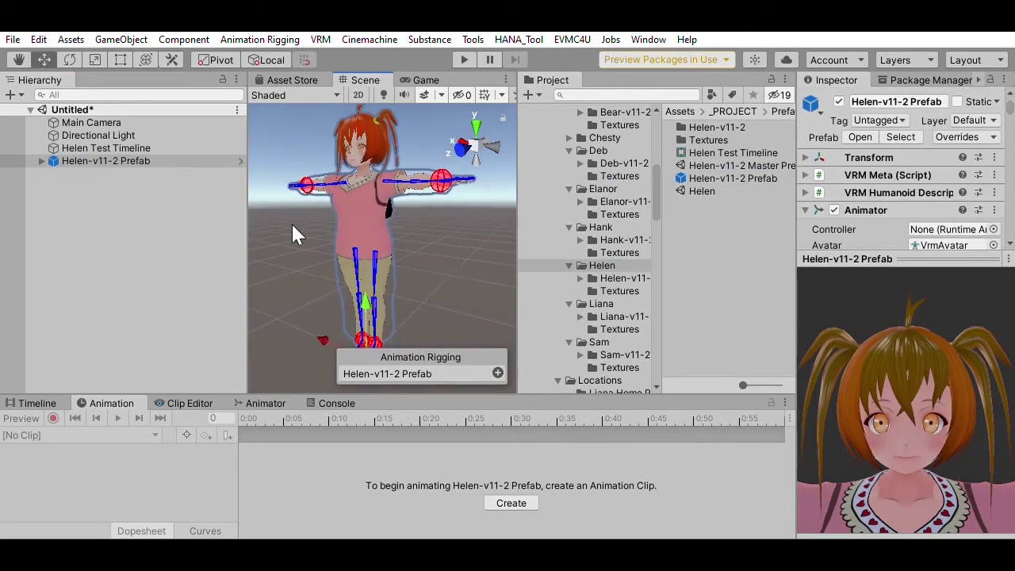
pyautogui.moveTo(292, 227)
pyautogui.mouseDown(button='right')
pyautogui.moveTo(425, 288)
pyautogui.moveTo(425, 319)
pyautogui.moveTo(386, 329)
pyautogui.moveTo(446, 291)
pyautogui.mouseUp(button='right')
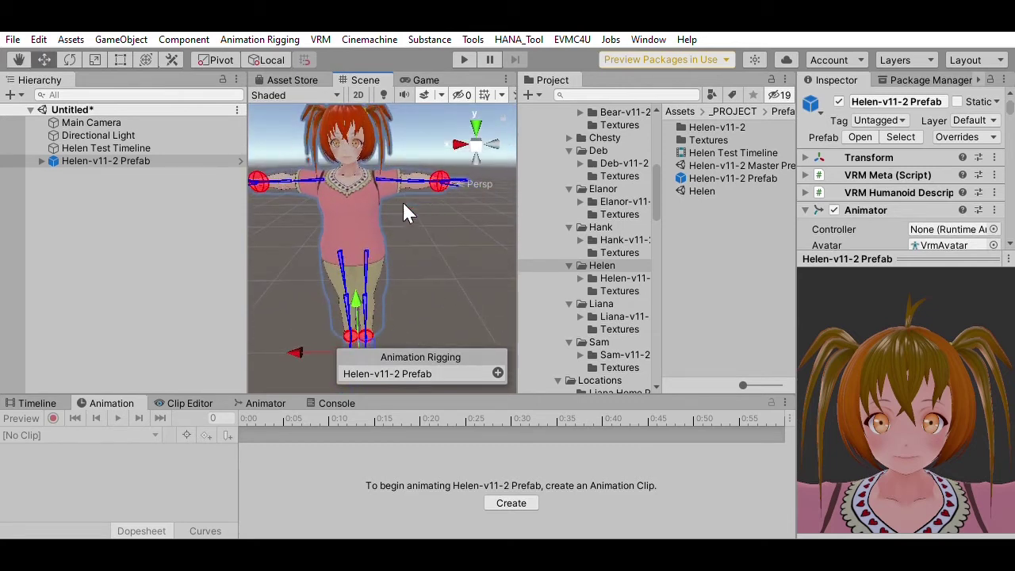
pyautogui.doubleClick(389, 80)
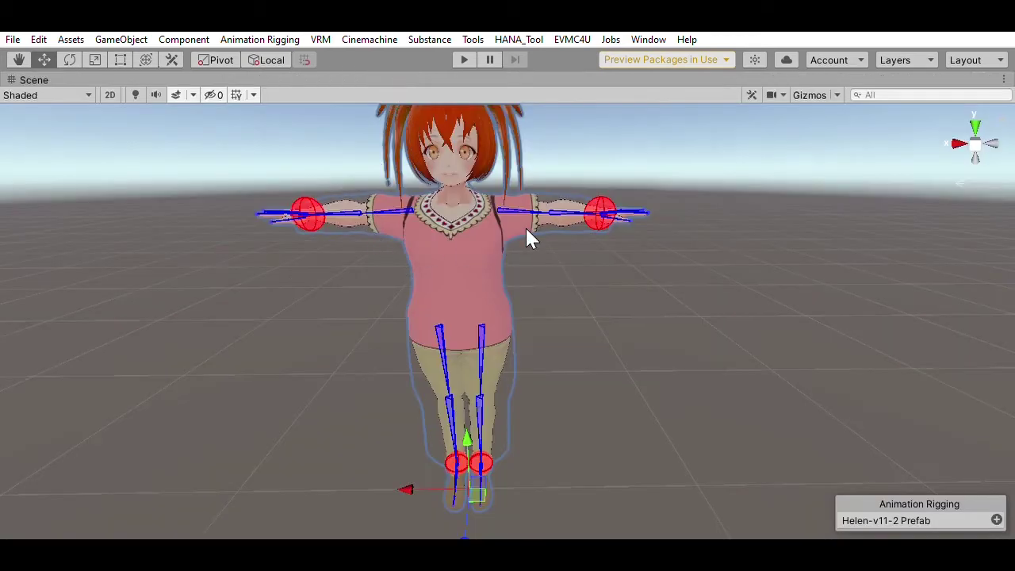
pyautogui.moveTo(529, 238)
pyautogui.keyDown('alt'); pyautogui.mouseDown()
pyautogui.moveTo(604, 272)
pyautogui.moveTo(582, 233)
pyautogui.moveTo(623, 209)
pyautogui.moveTo(447, 288)
pyautogui.moveTo(403, 285)
pyautogui.mouseUp(); pyautogui.keyUp('alt')
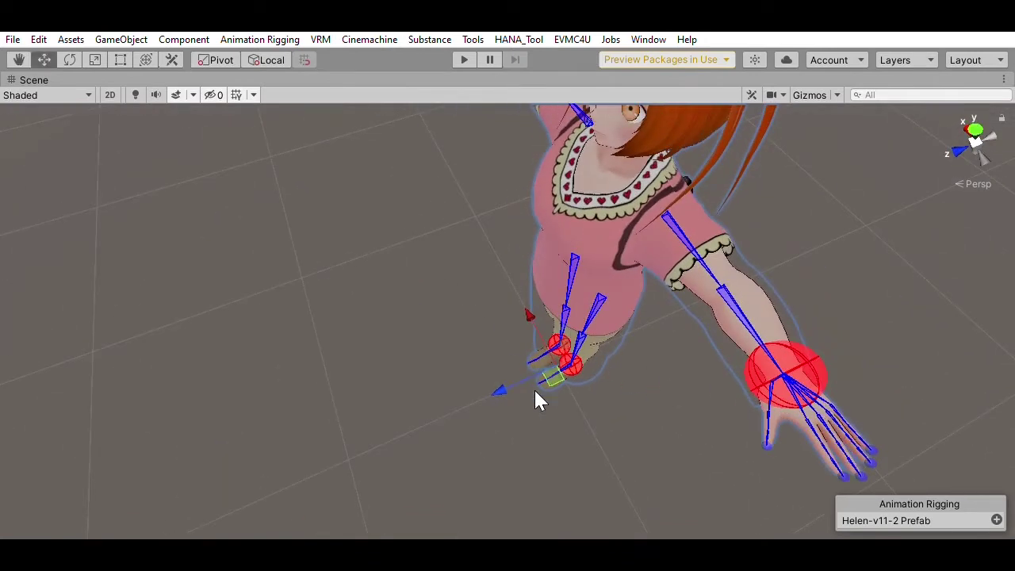
pyautogui.keyDown('alt'); pyautogui.moveTo(439, 446); pyautogui.dragTo(548, 423, button='right'); pyautogui.keyUp('alt')
pyautogui.moveTo(518, 419)
pyautogui.keyDown('alt'); pyautogui.mouseDown()
pyautogui.moveTo(661, 310)
pyautogui.moveTo(615, 240)
pyautogui.mouseUp(); pyautogui.keyUp('alt')
pyautogui.moveTo(616, 240)
pyautogui.mouseDown(button='middle')
pyautogui.moveTo(580, 390)
pyautogui.moveTo(601, 394)
pyautogui.mouseUp(button='middle')
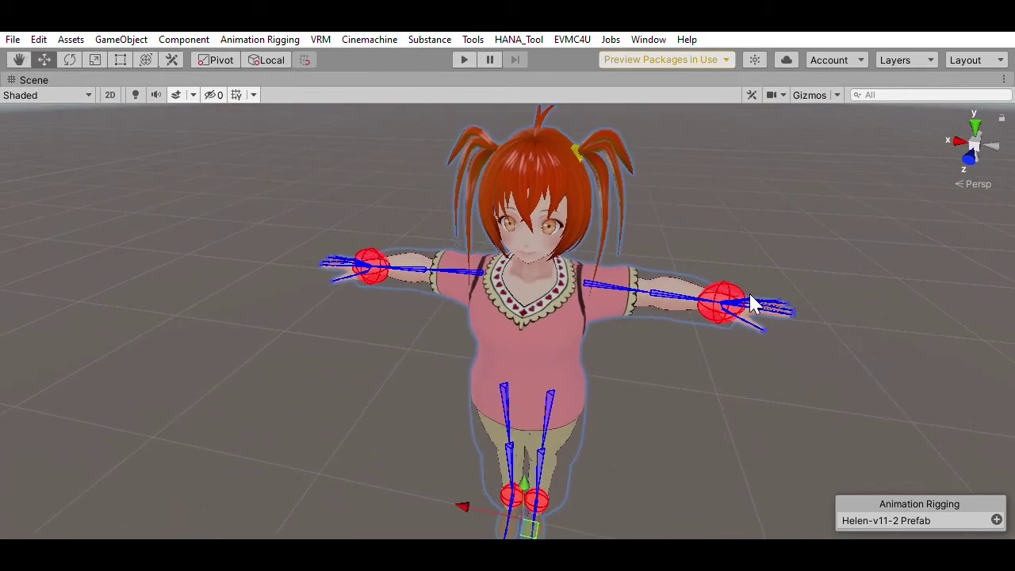
pyautogui.doubleClick(57, 80)
# Bind Helen-v11-2 Prefab to the Helen Test Timeline's animation track and scrub to frame 176
pyautogui.click(48, 148)
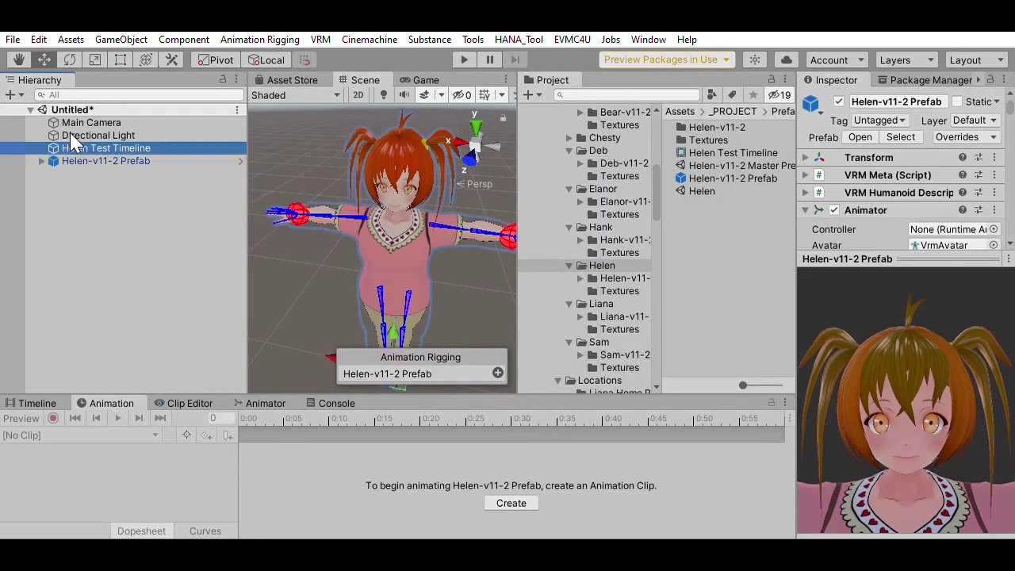
pyautogui.click(36, 400)
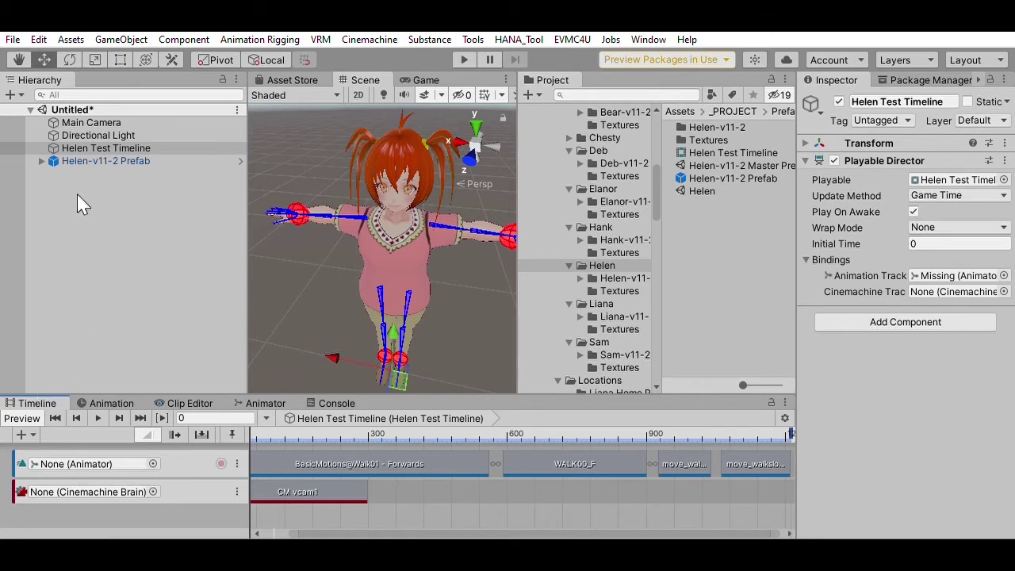
pyautogui.moveTo(97, 146); pyautogui.dragTo(84, 474)
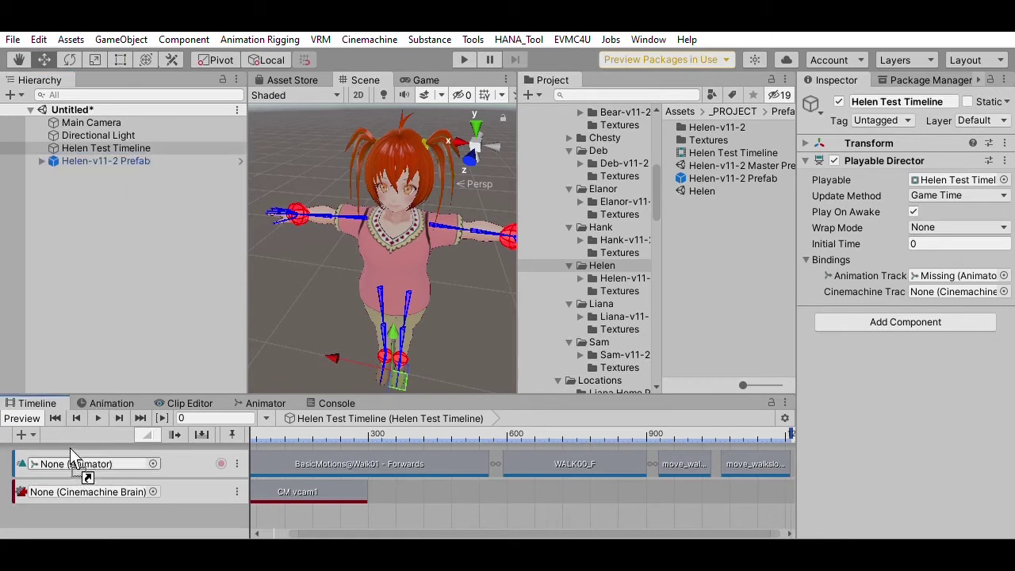
pyautogui.moveTo(70, 447); pyautogui.dragTo(78, 463)
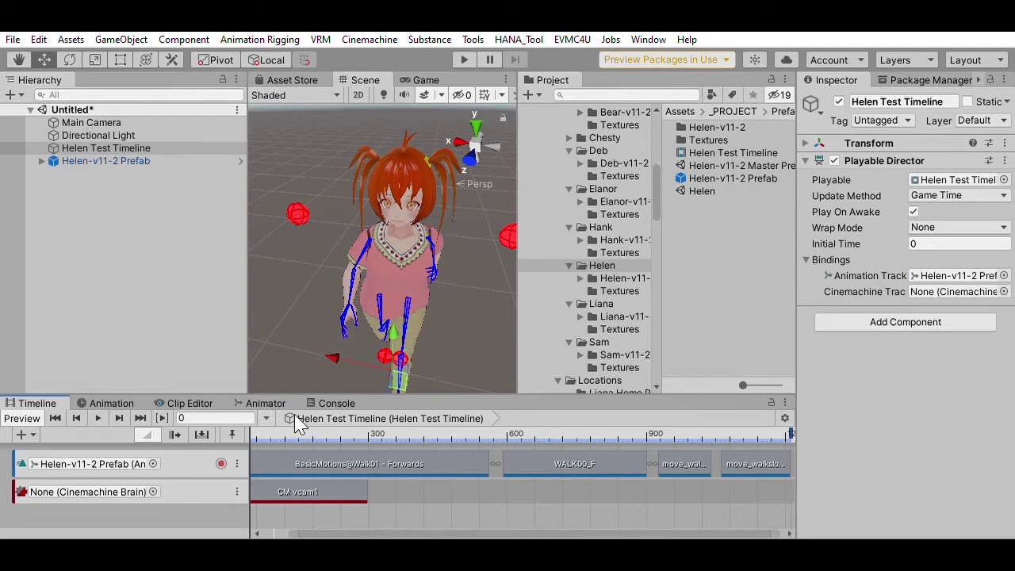
pyautogui.moveTo(272, 434); pyautogui.dragTo(321, 418)
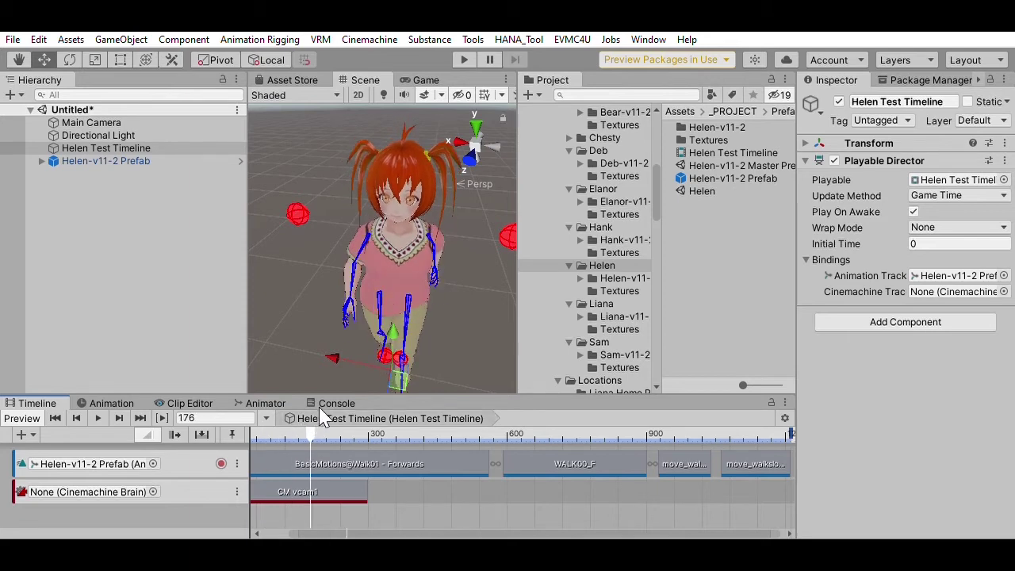
# Watch Helen walk from the side, scrubbing the walk clip to frame 207 and back
pyautogui.keyDown('alt'); pyautogui.moveTo(441, 249); pyautogui.dragTo(246, 220); pyautogui.keyUp('alt')
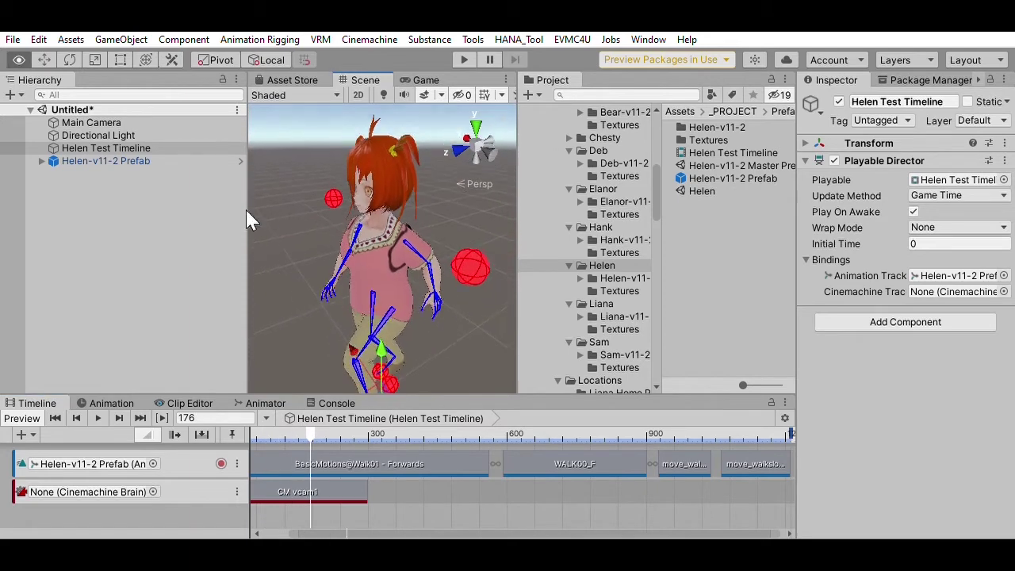
pyautogui.scroll(-3, 370, 248)
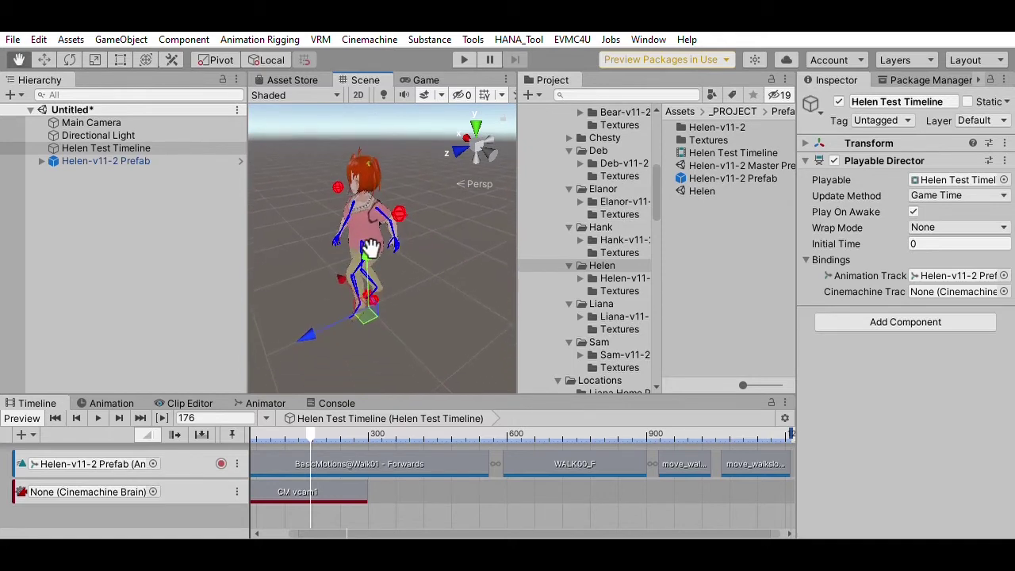
pyautogui.moveTo(370, 248); pyautogui.dragTo(367, 242, button='middle')
pyautogui.scroll(3, 367, 242)
pyautogui.scroll(1, 367, 241)
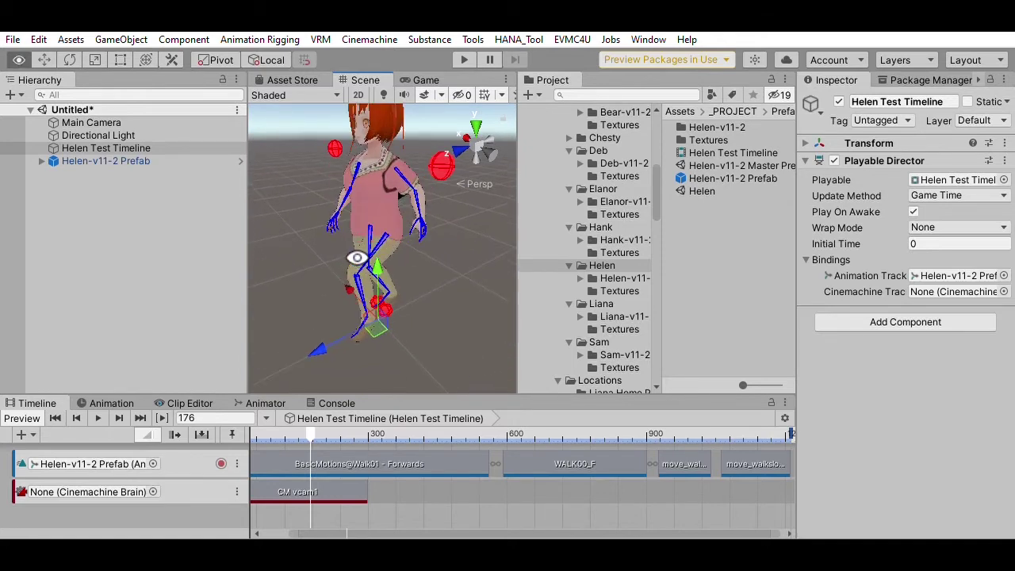
pyautogui.moveTo(309, 435); pyautogui.dragTo(428, 428)
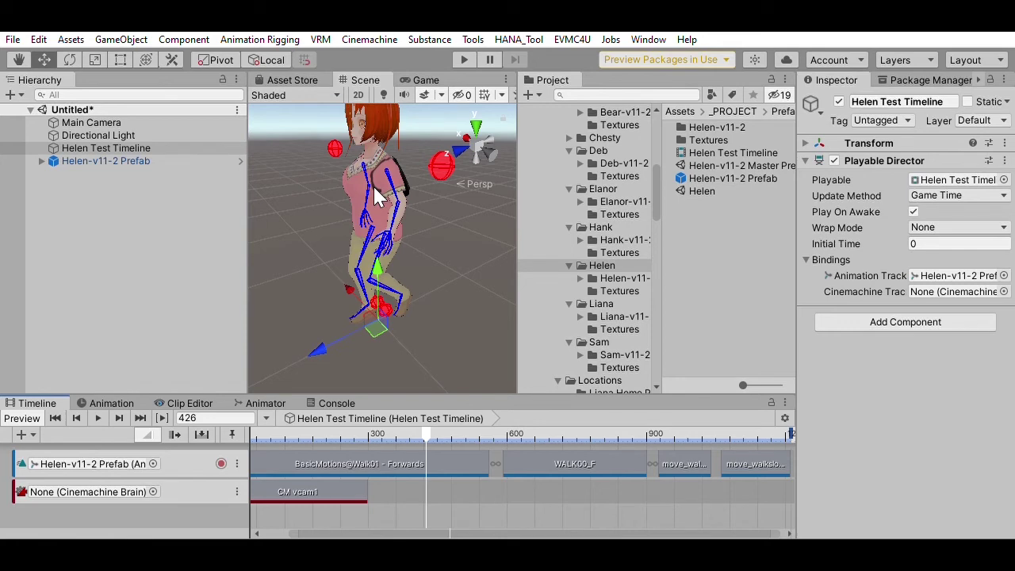
pyautogui.moveTo(426, 430)
pyautogui.mouseDown()
pyautogui.moveTo(369, 429)
pyautogui.moveTo(460, 429)
pyautogui.mouseUp()
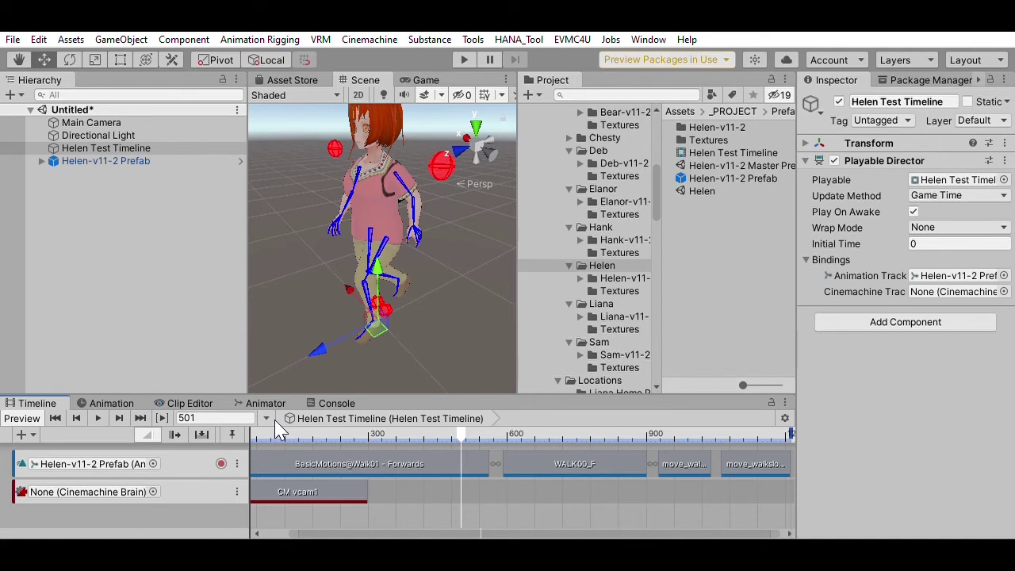
pyautogui.doubleClick(305, 461)
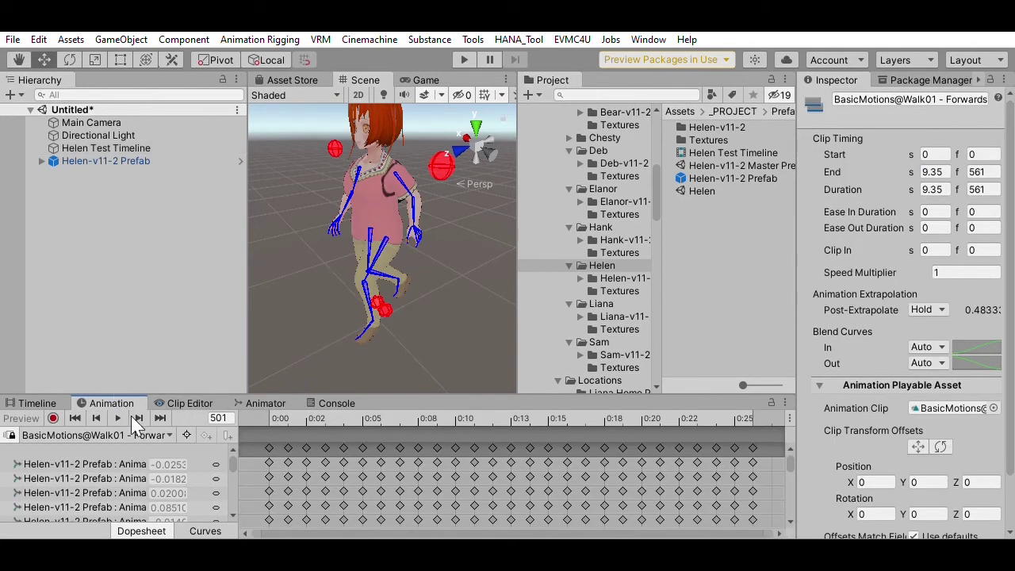
# Lock the Animation window on the walk clip and maximize it to full screen
pyautogui.click(771, 401)
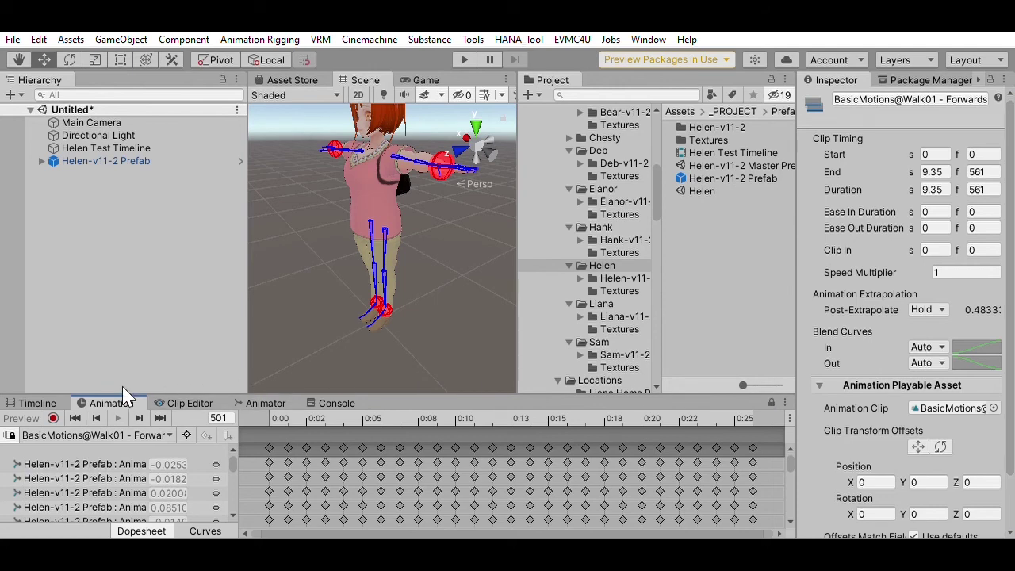
pyautogui.hotkey('shift', 'space')
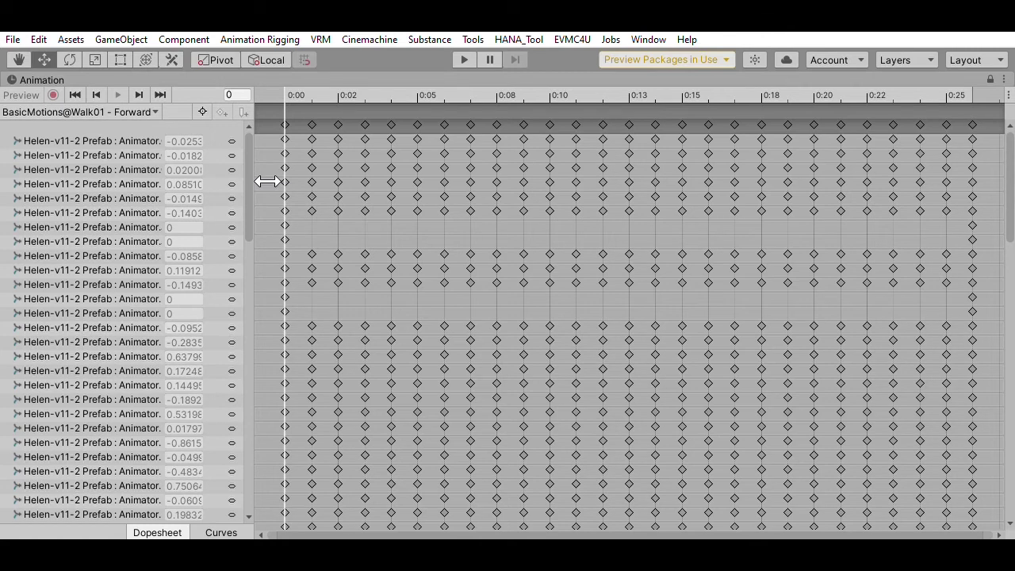
# Widen the property list so full curve names like Chest Front-Back are readable
pyautogui.moveTo(266, 181); pyautogui.dragTo(406, 182)
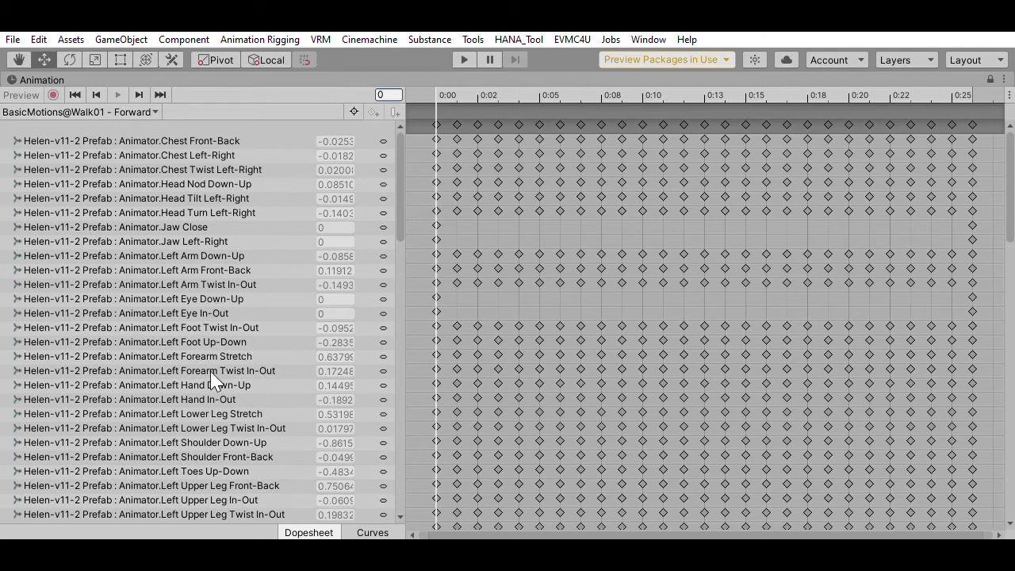
# Scroll down and select the Right Hand Index, Little and Middle 1 Stretched curves
pyautogui.scroll(-2, 213, 241)
pyautogui.scroll(-4, 213, 242)
pyautogui.scroll(-1, 212, 241)
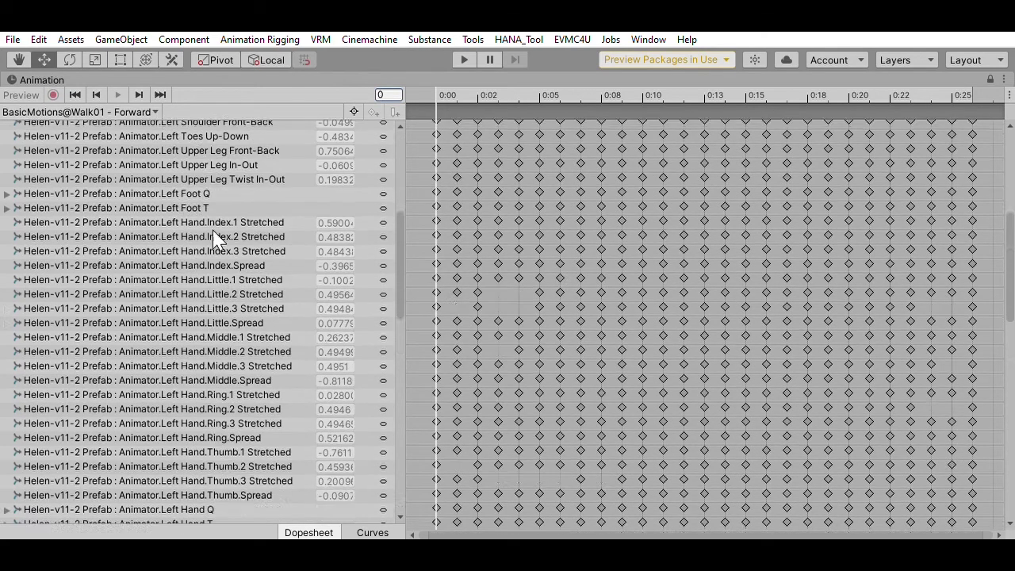
pyautogui.scroll(-6, 214, 241)
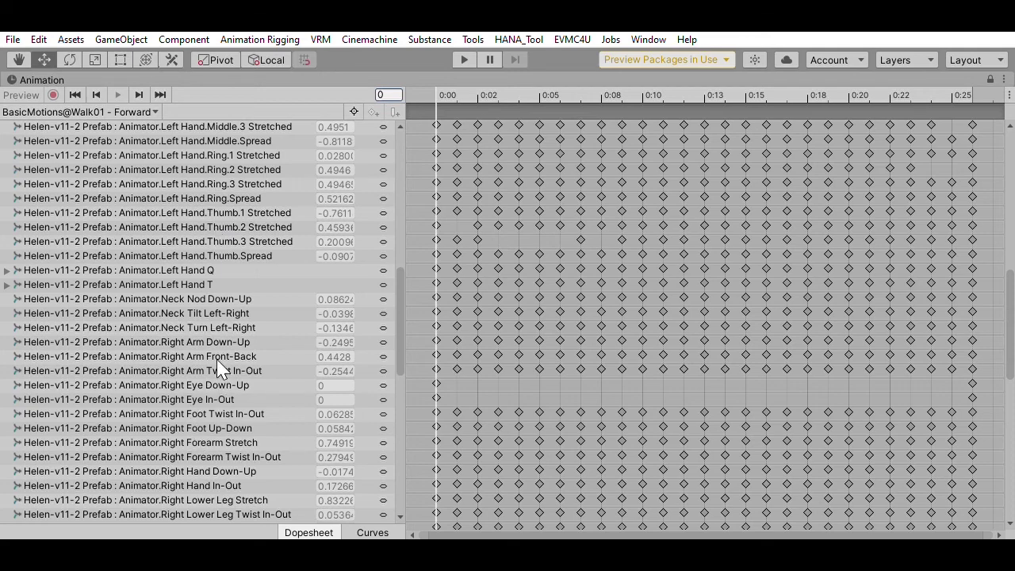
pyautogui.scroll(-3, 218, 369)
pyautogui.scroll(-5, 221, 368)
pyautogui.scroll(-3, 218, 368)
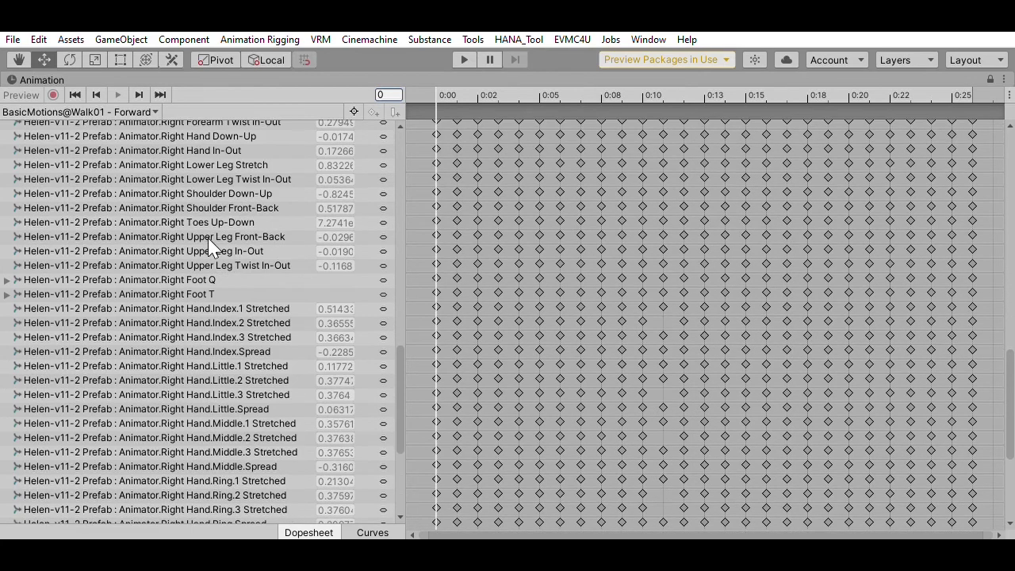
pyautogui.scroll(-2, 210, 349)
pyautogui.click(197, 260)
pyautogui.click(198, 318)
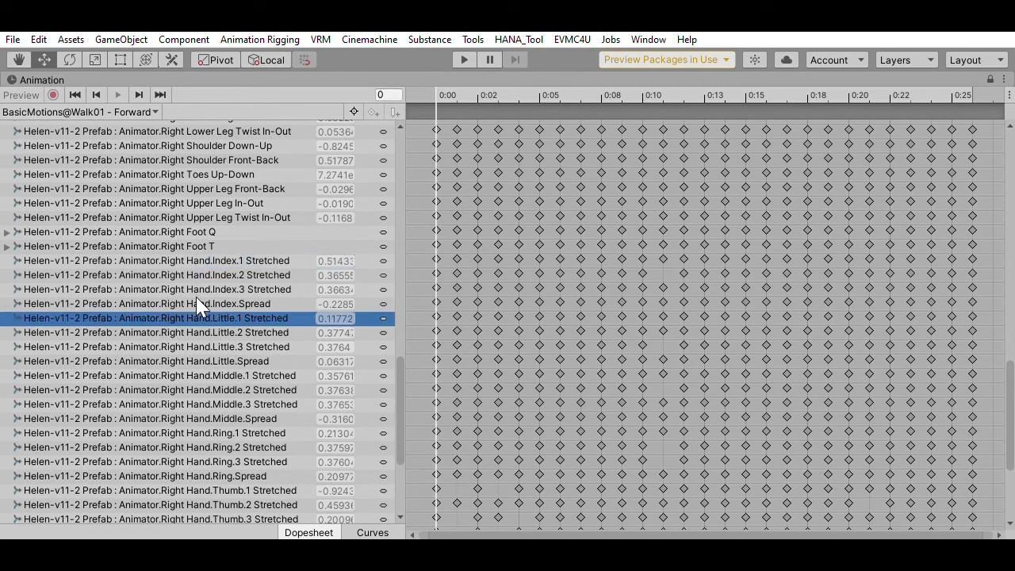
pyautogui.click(198, 375)
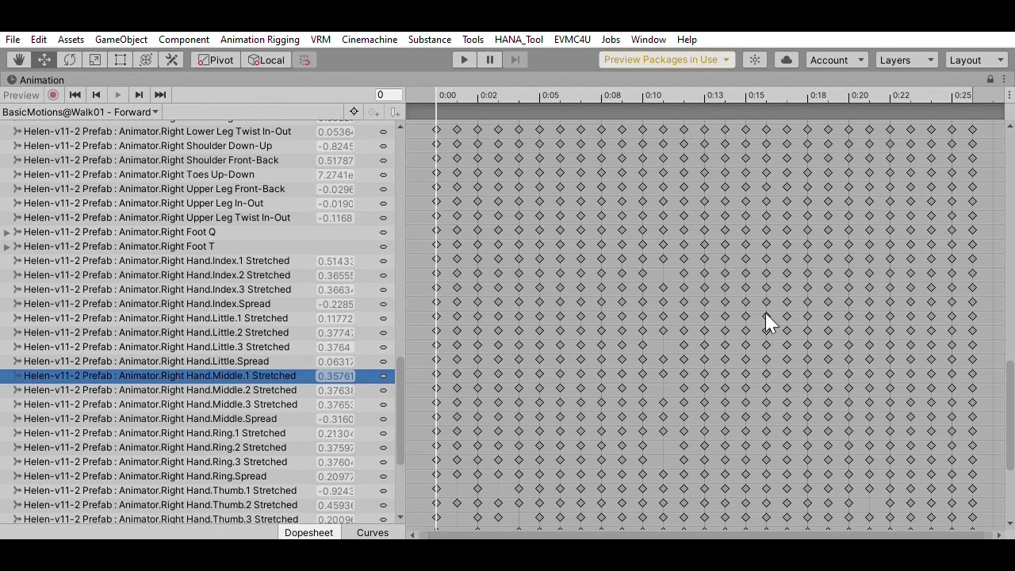